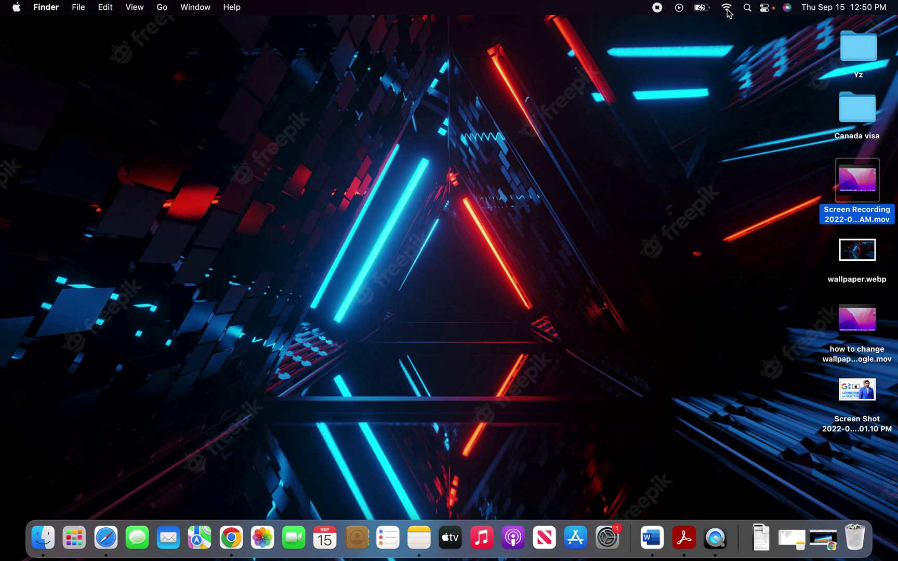
Turn Wi-Fi off and back on from the menu bar, then dismiss the menu.
{"action": "left_click", "coordinate": [726, 9]}
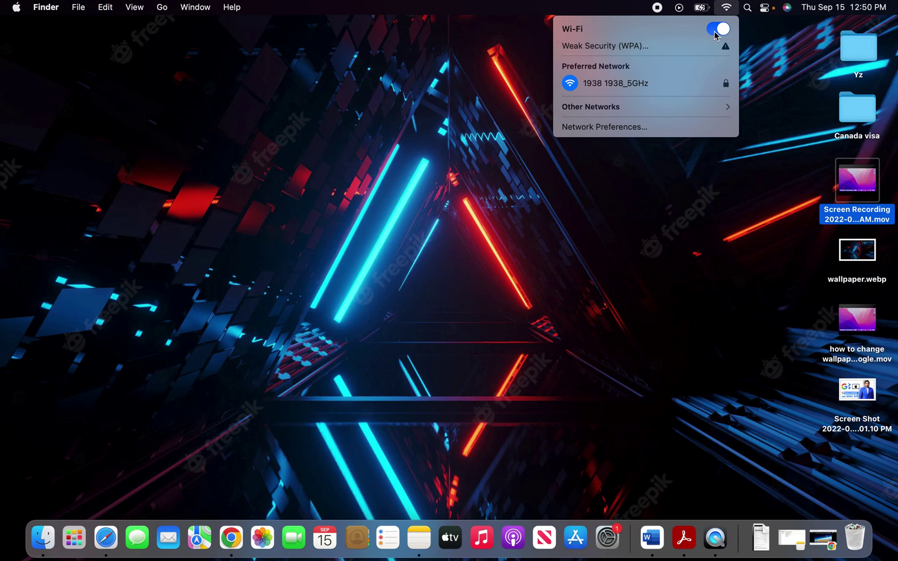
{"action": "left_click", "coordinate": [715, 30]}
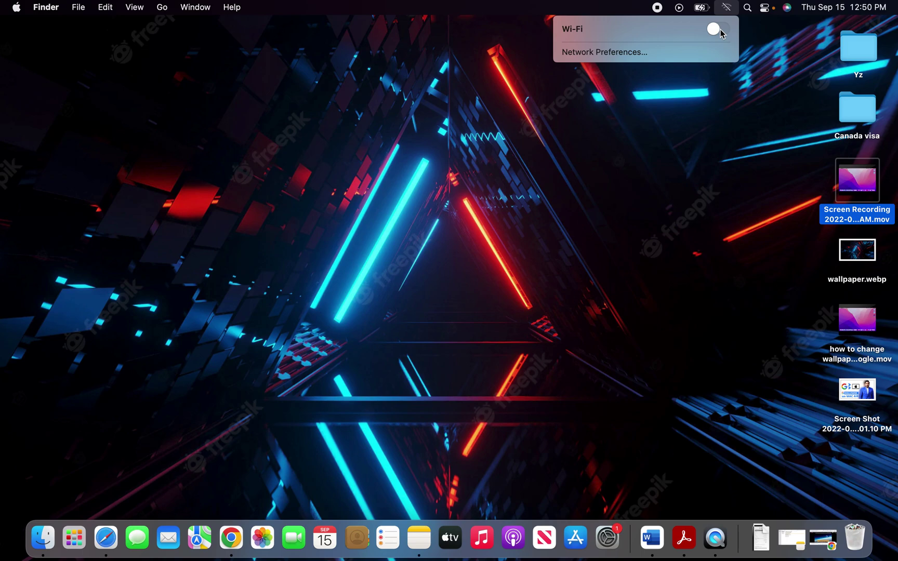
{"action": "left_click", "coordinate": [720, 30]}
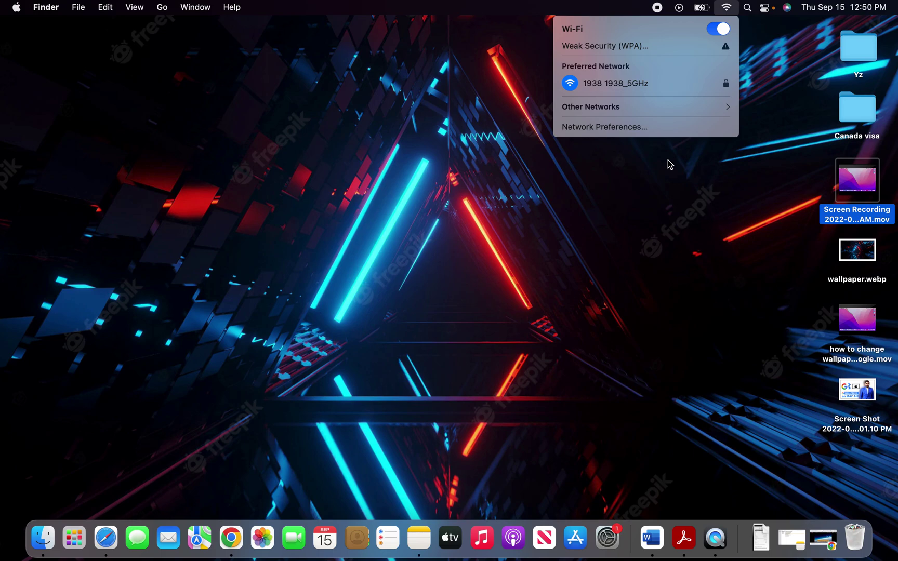
{"action": "left_click", "coordinate": [664, 207]}
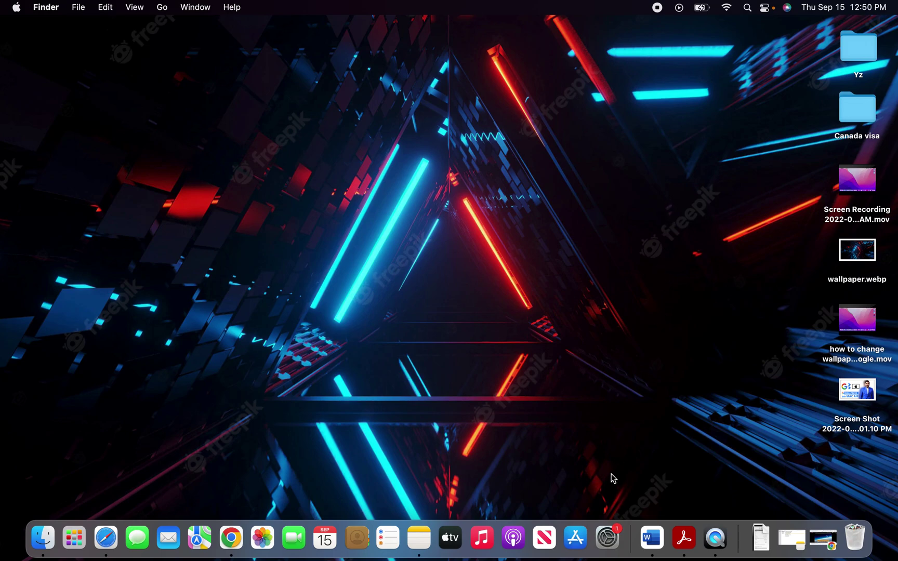
Launch System Preferences from the Dock and open the Network pane.
{"action": "left_click", "coordinate": [608, 540]}
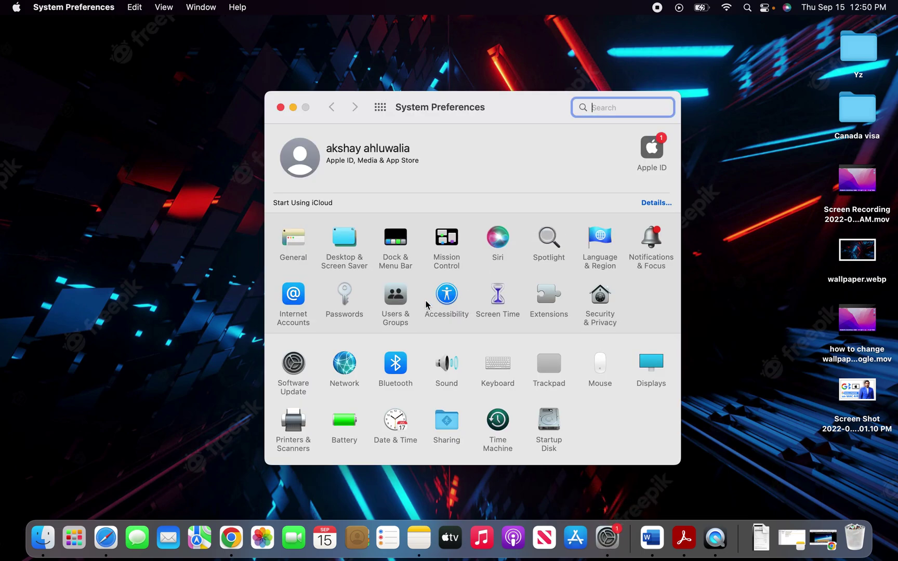
{"action": "left_click", "coordinate": [347, 367]}
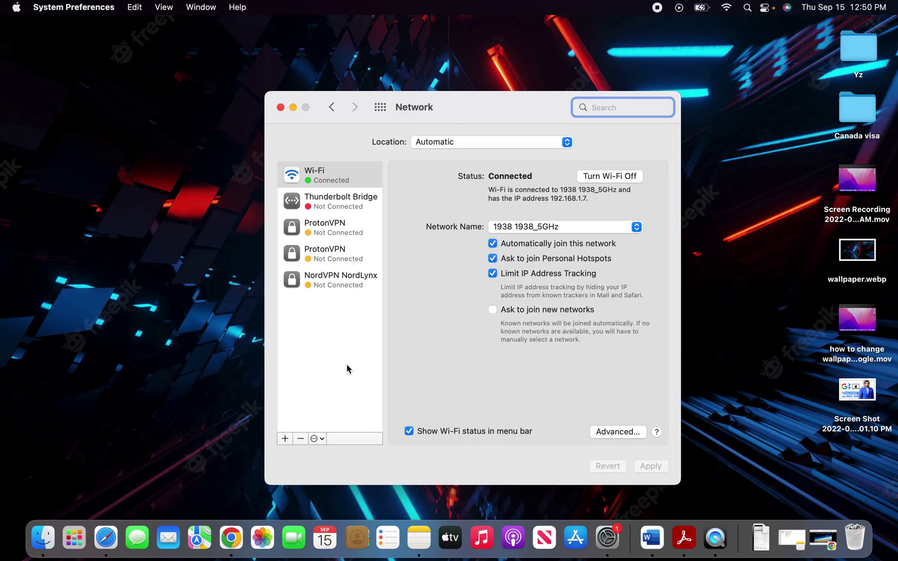
Remove 1938 1938_5GHz from the Wi-Fi Preferred Networks list in Advanced settings.
{"action": "left_click", "coordinate": [620, 432]}
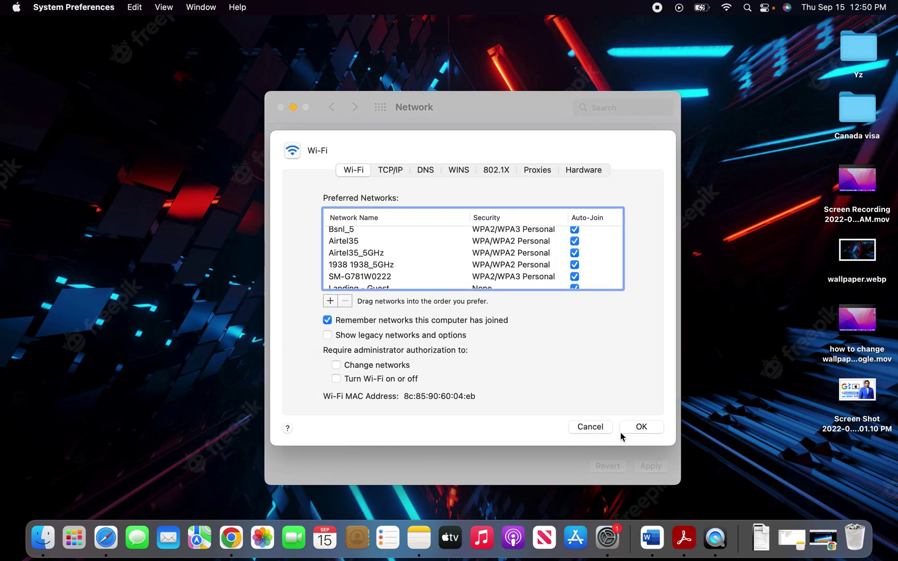
{"action": "scroll", "coordinate": [460, 264], "scroll_direction": "up", "scroll_amount": 2}
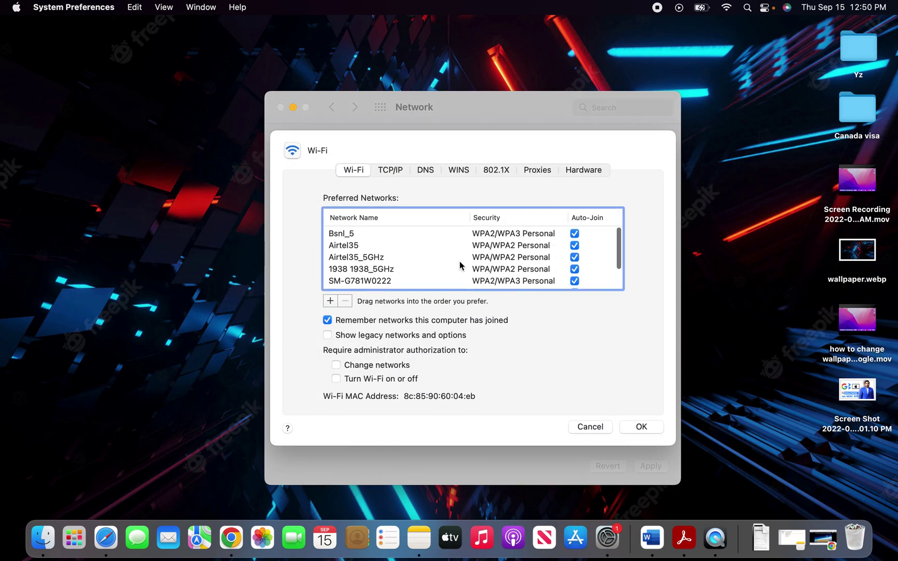
{"action": "scroll", "coordinate": [459, 265], "scroll_direction": "down", "scroll_amount": 3}
{"action": "scroll", "coordinate": [459, 265], "scroll_direction": "up", "scroll_amount": 3}
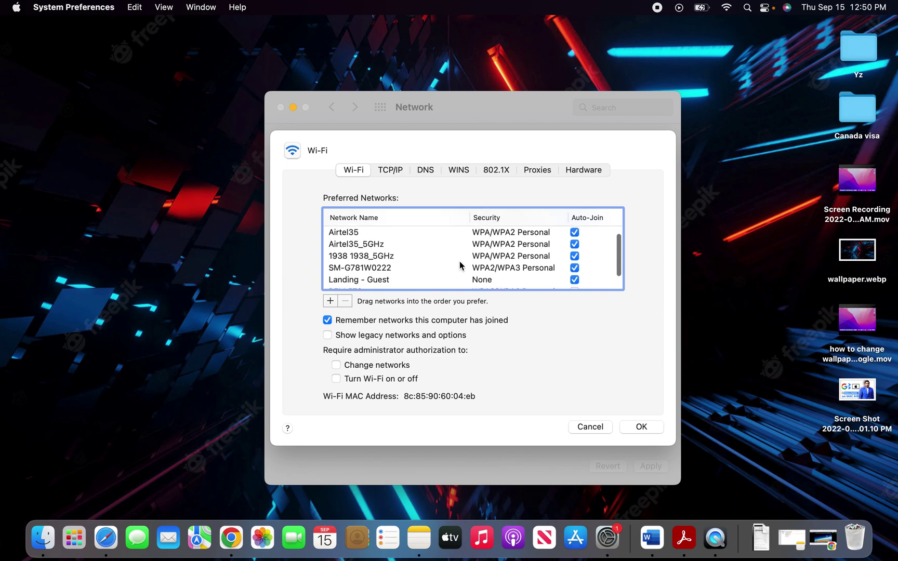
{"action": "scroll", "coordinate": [459, 265], "scroll_direction": "down", "scroll_amount": 3}
{"action": "scroll", "coordinate": [459, 265], "scroll_direction": "up", "scroll_amount": 3}
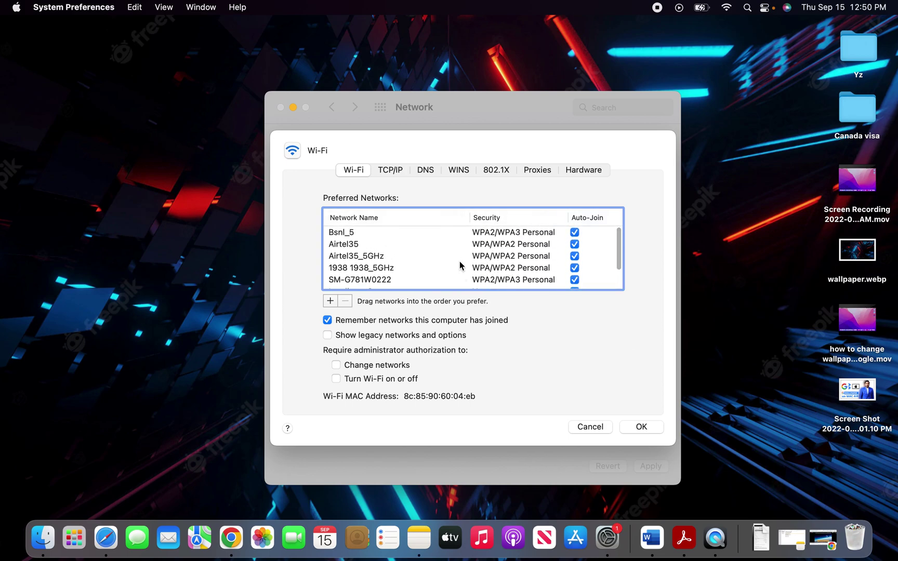
{"action": "scroll", "coordinate": [459, 265], "scroll_direction": "down", "scroll_amount": 1}
{"action": "scroll", "coordinate": [459, 265], "scroll_direction": "down", "scroll_amount": 1}
{"action": "scroll", "coordinate": [460, 263], "scroll_direction": "up", "scroll_amount": 1}
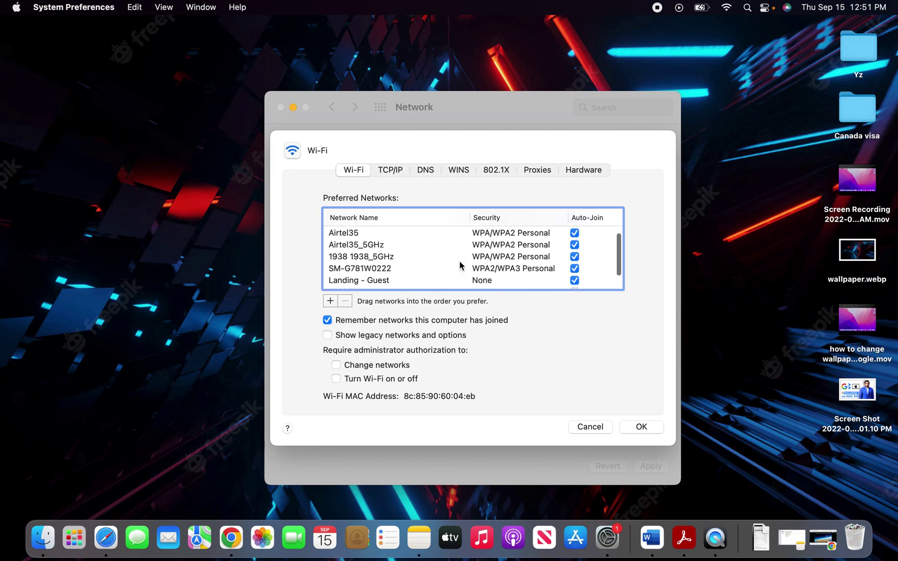
{"action": "left_click", "coordinate": [397, 257]}
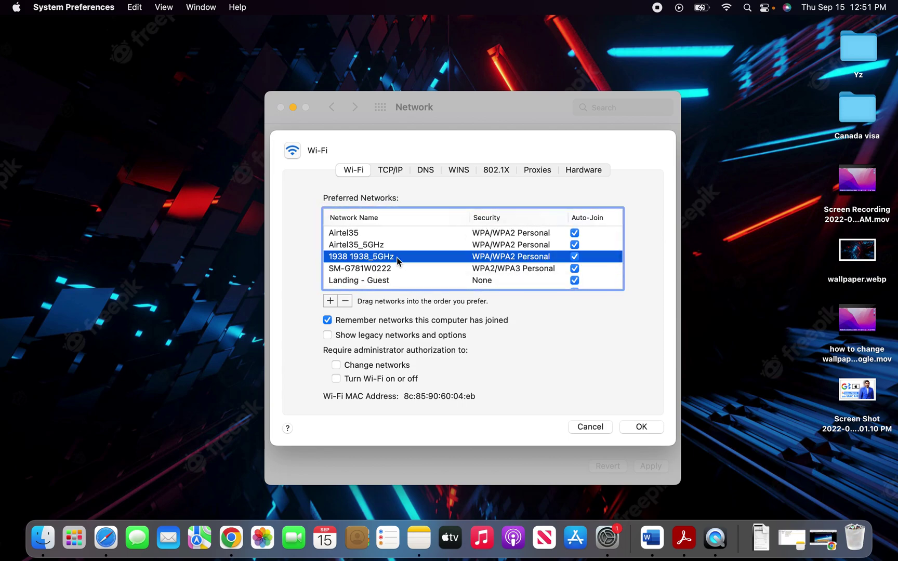
{"action": "left_click", "coordinate": [345, 301]}
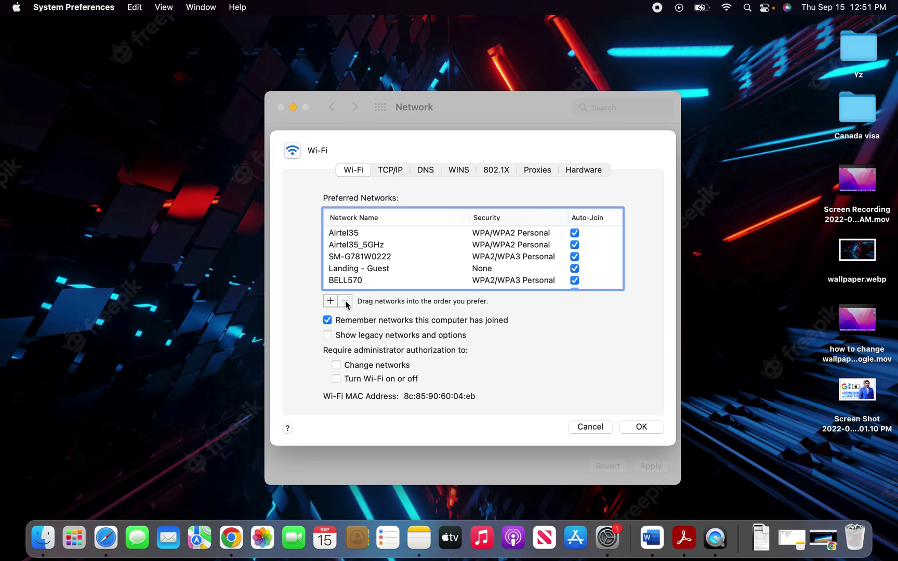
{"action": "left_click", "coordinate": [637, 429]}
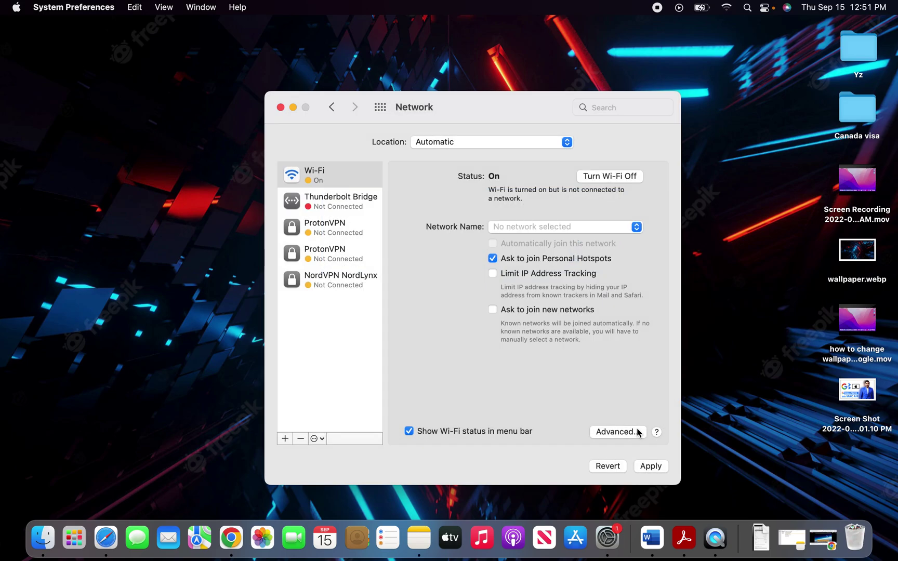
Apply the network change, close Network settings, and show available Wi-Fi networks.
{"action": "left_click", "coordinate": [649, 465]}
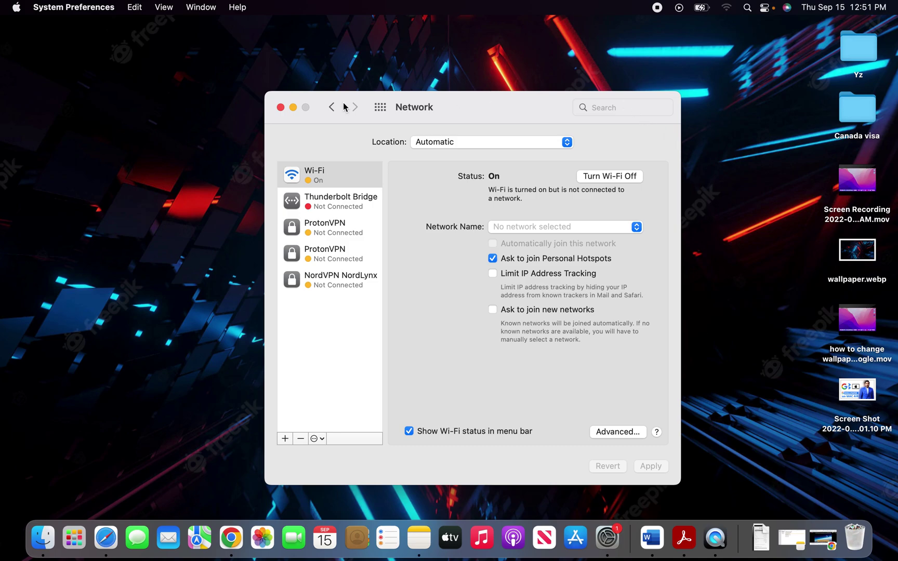
{"action": "left_click", "coordinate": [280, 108]}
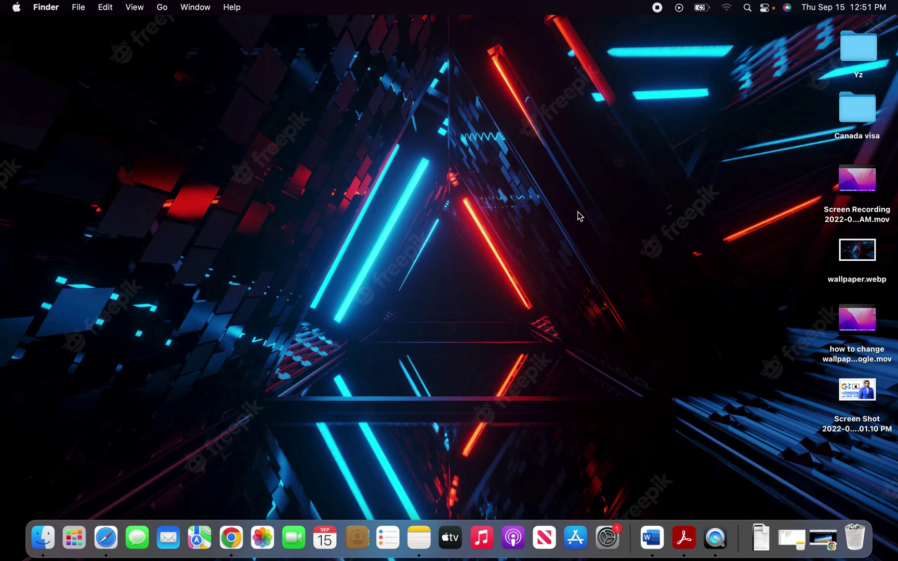
{"action": "left_click", "coordinate": [726, 8]}
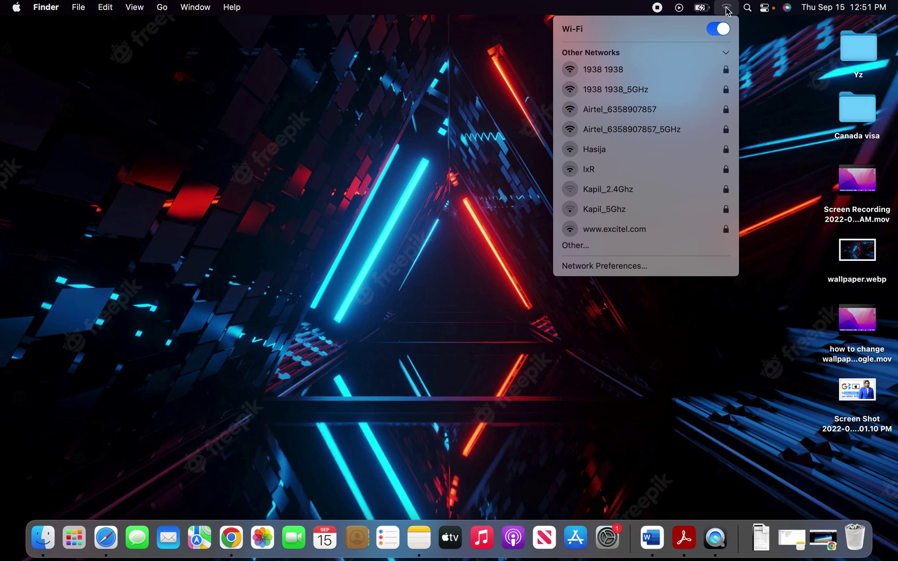
{"action": "left_click", "coordinate": [644, 94]}
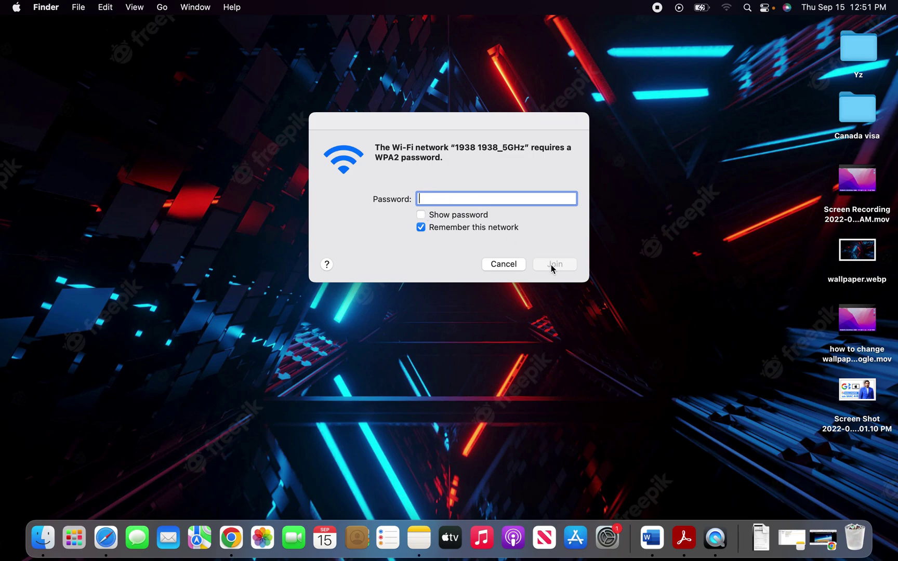
{"action": "left_click", "coordinate": [502, 266]}
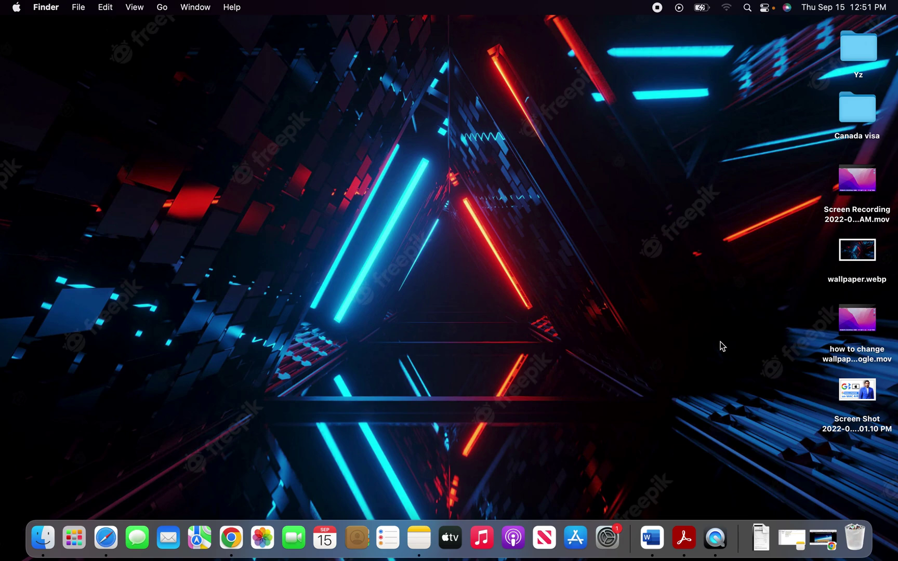
Reopen System Preferences to the Network pane, keeping the Automatic location.
{"action": "left_click", "coordinate": [607, 540]}
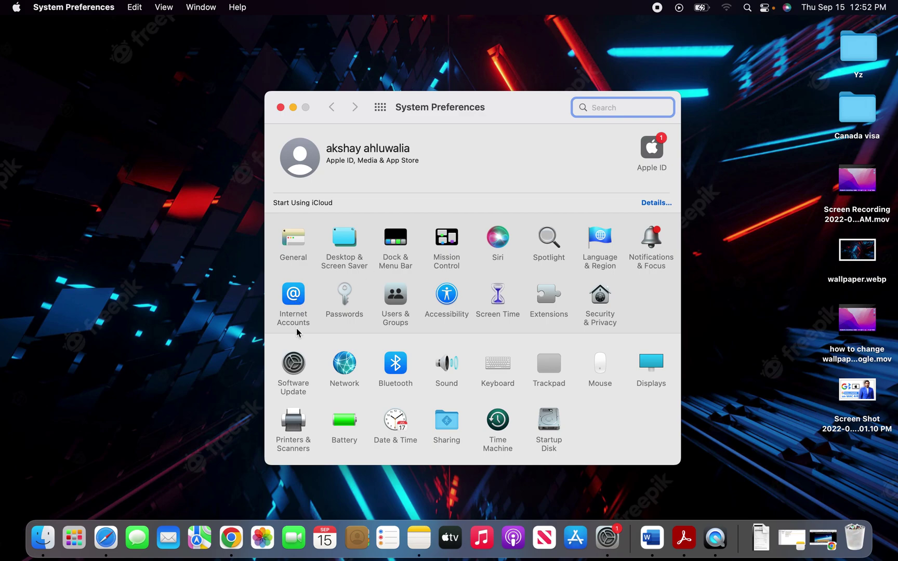
{"action": "left_click", "coordinate": [344, 363]}
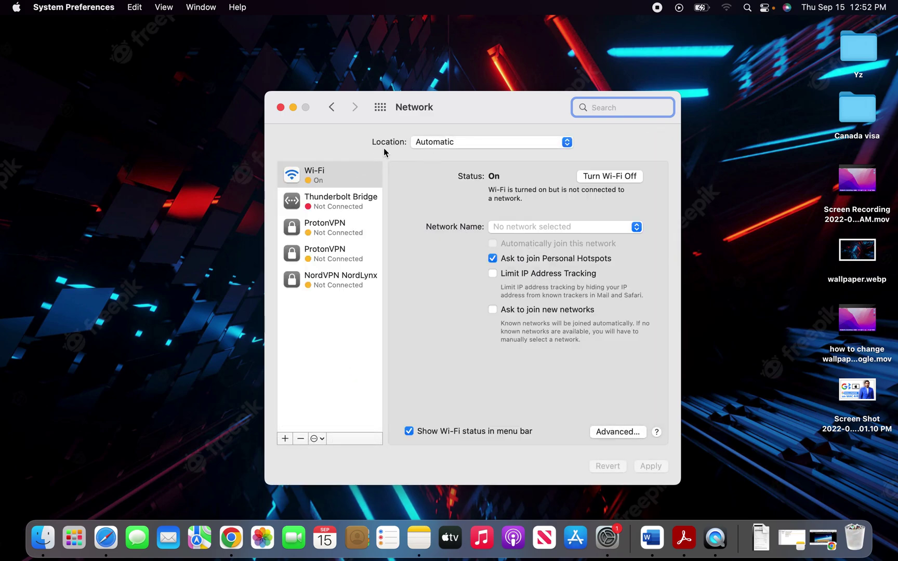
{"action": "left_click", "coordinate": [453, 142]}
{"action": "left_click", "coordinate": [455, 146]}
Renew the Wi-Fi DHCP lease under Advanced TCP/IP, confirm, and close Network settings.
{"action": "left_click", "coordinate": [616, 432]}
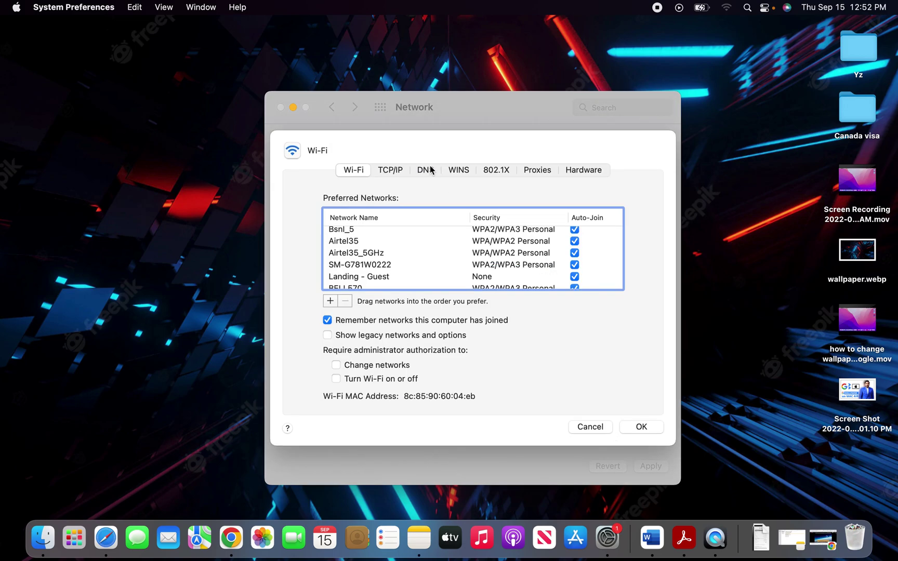
{"action": "left_click", "coordinate": [425, 171]}
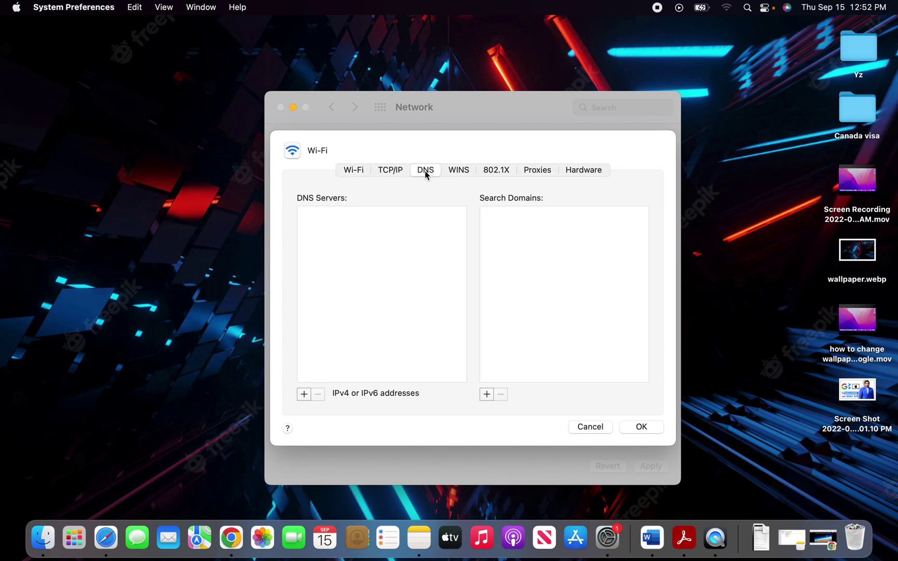
{"action": "left_click", "coordinate": [393, 173]}
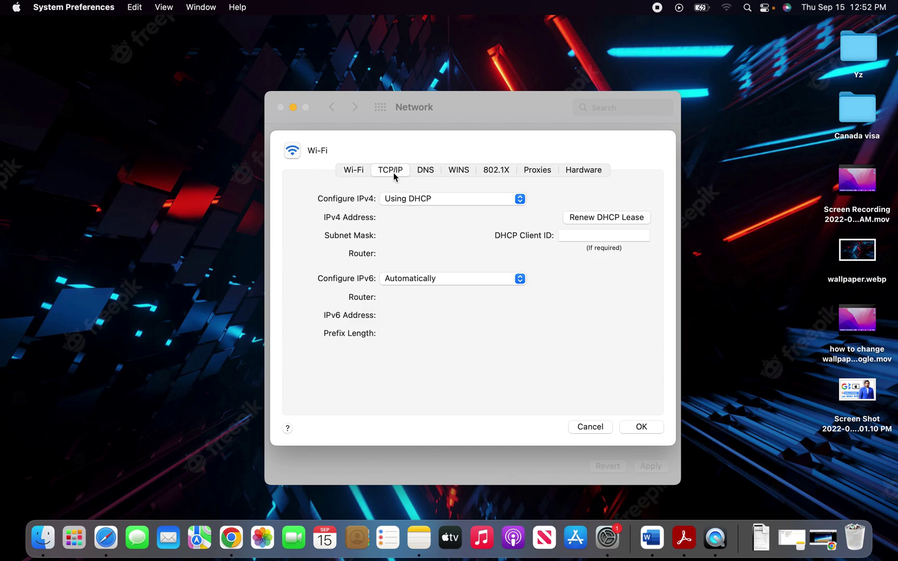
{"action": "left_click", "coordinate": [594, 217]}
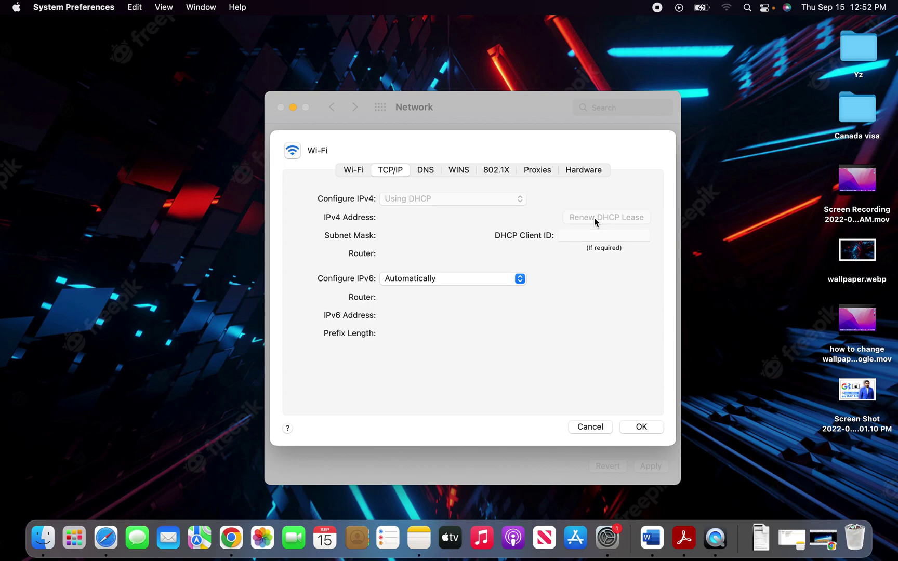
{"action": "left_click", "coordinate": [643, 426]}
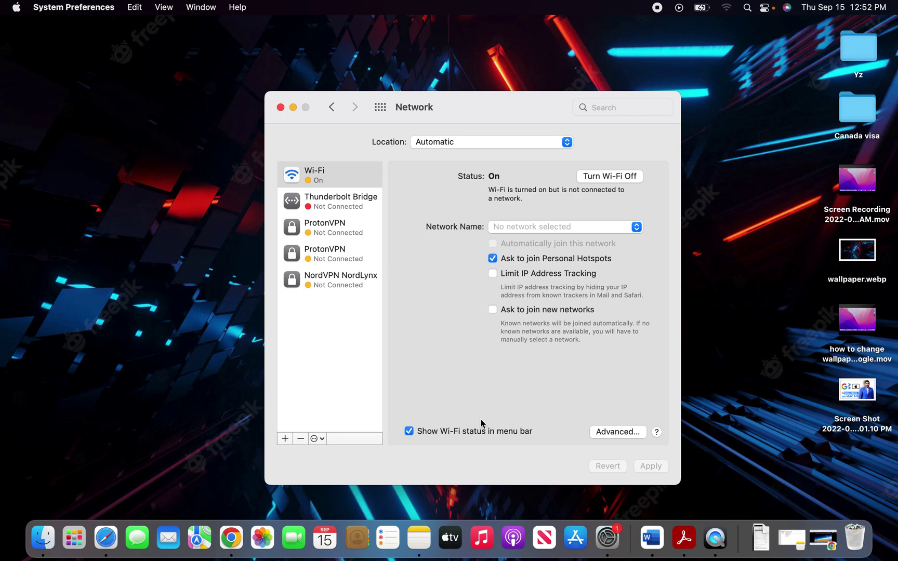
{"action": "left_click", "coordinate": [280, 109]}
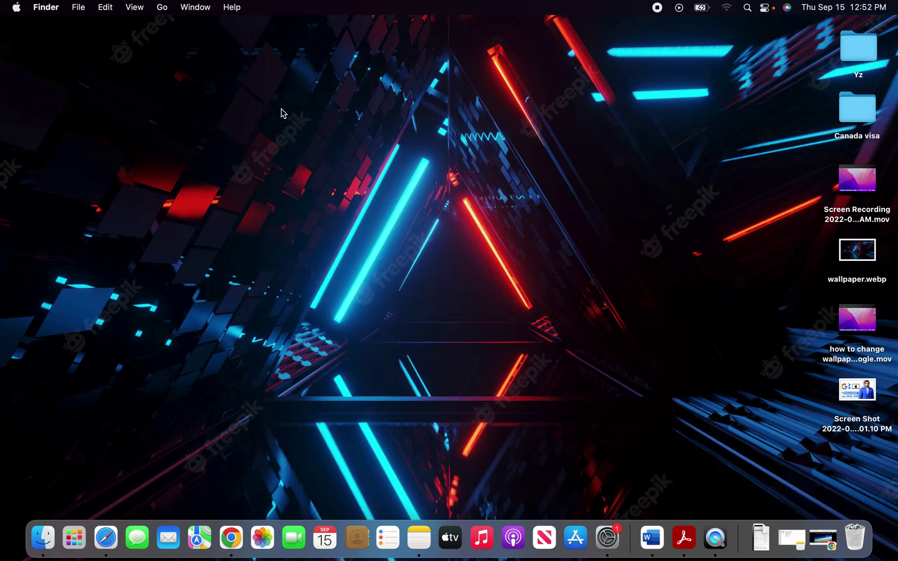